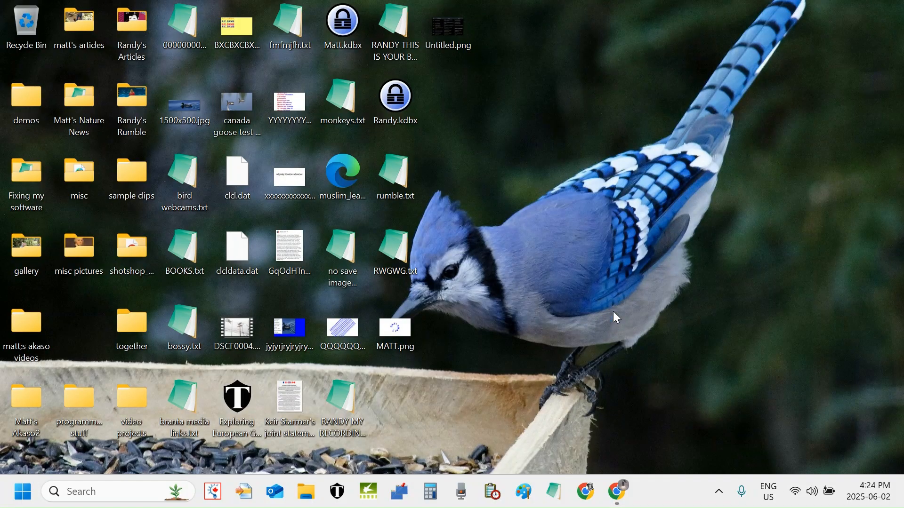
# - Bring up the Clipchamp home page and create a new video from scratch
pyautogui.moveTo(617, 492)
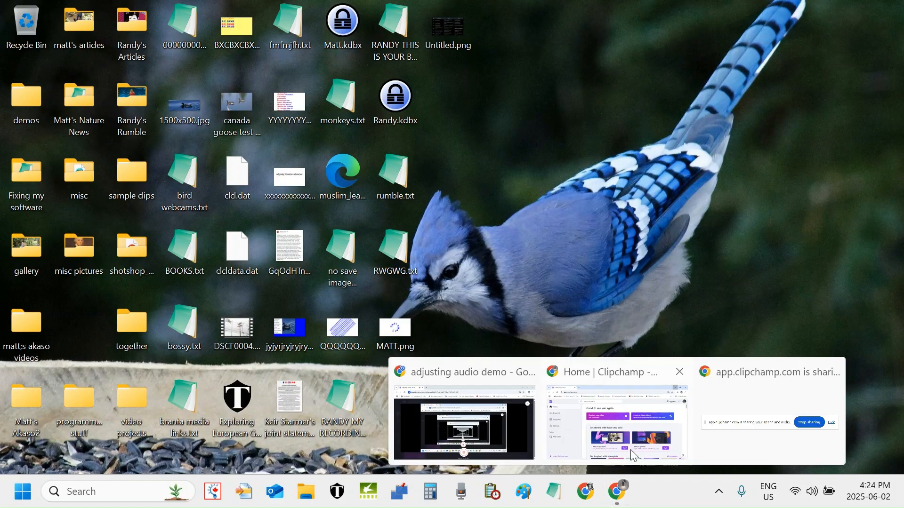
pyautogui.moveTo(634, 446)
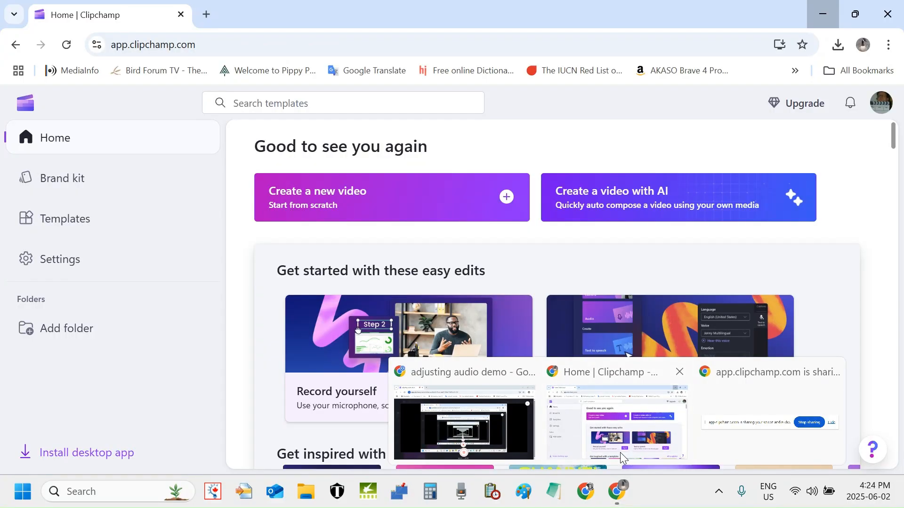
pyautogui.click(620, 453)
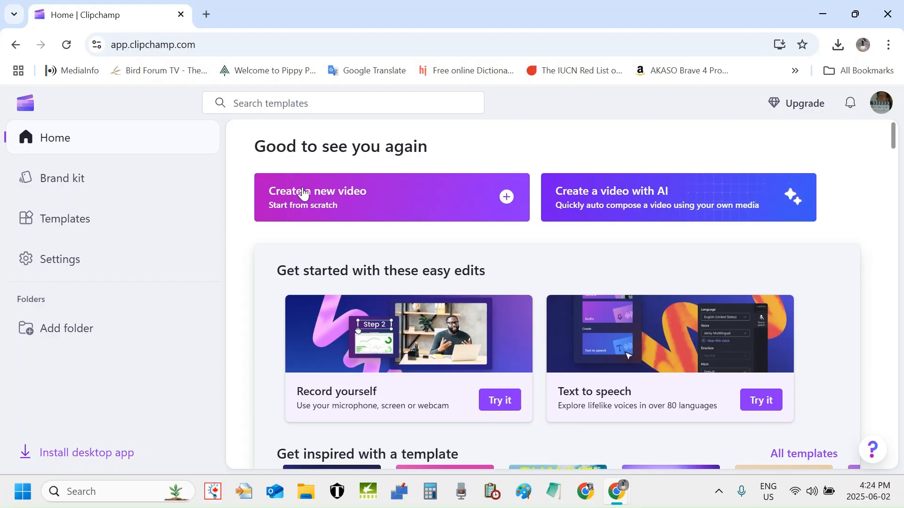
pyautogui.click(397, 201)
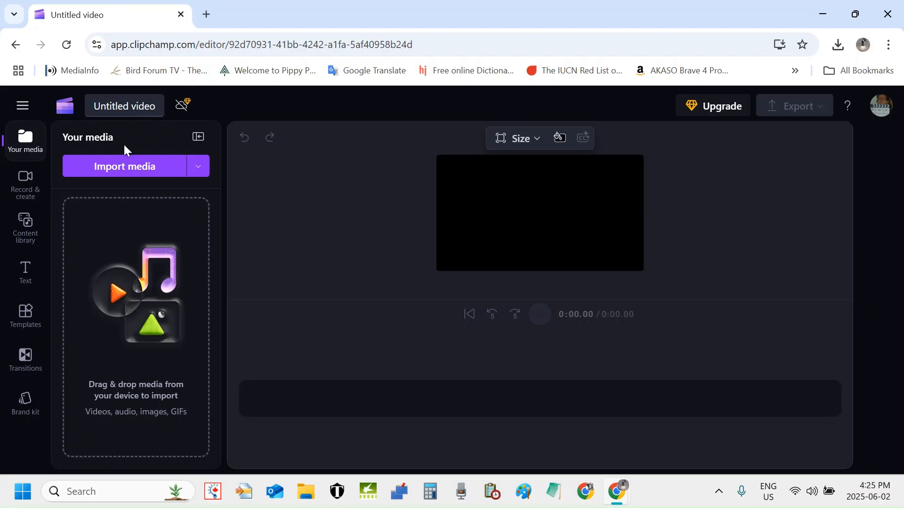
# - Title the untitled video "Adjusting volume" and choose the Wide 16:9 size for it
pyautogui.click(141, 181)
pyautogui.click(100, 105)
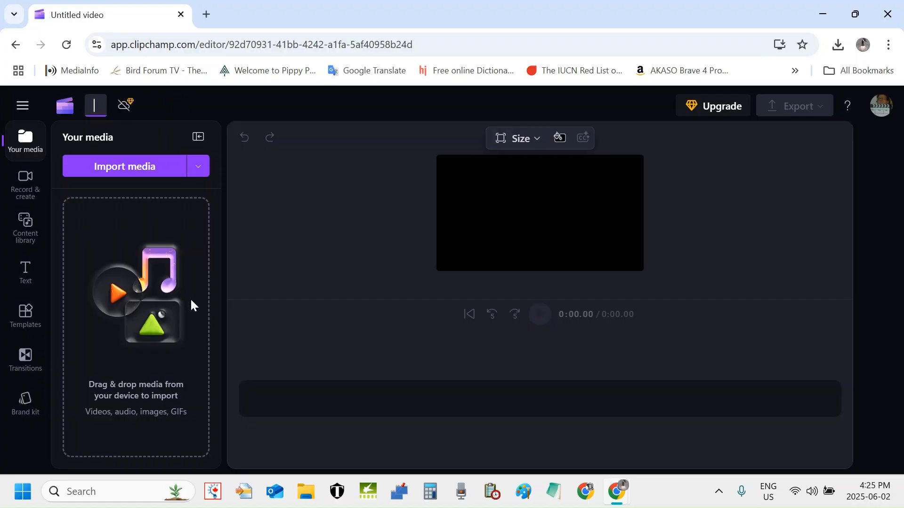
pyautogui.write('Ad')
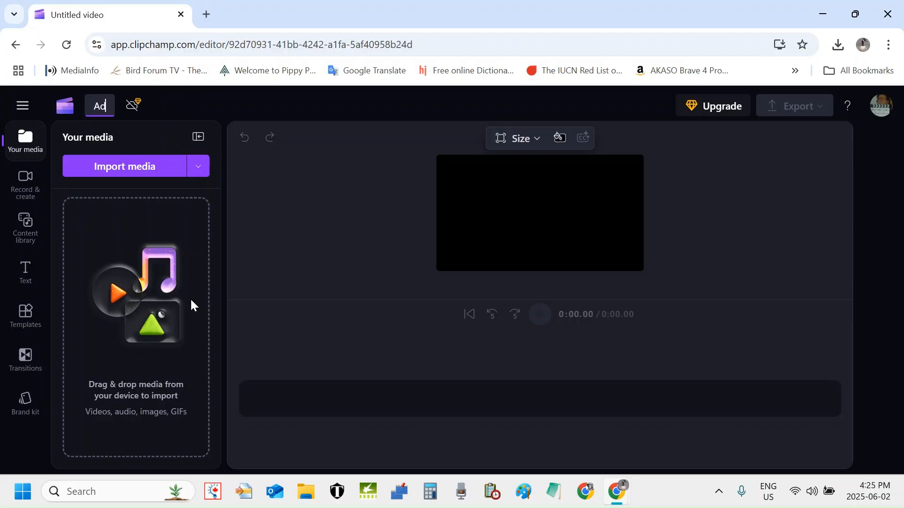
pyautogui.write('justing')
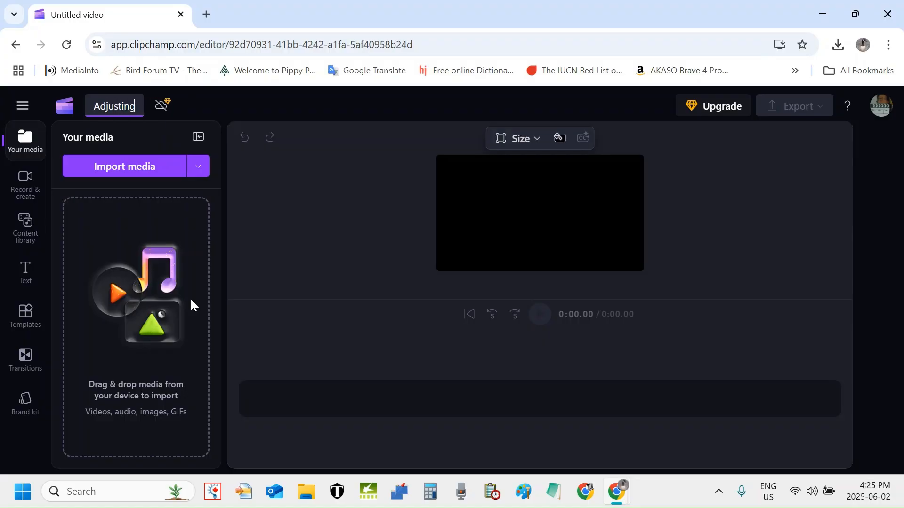
pyautogui.write(' volu')
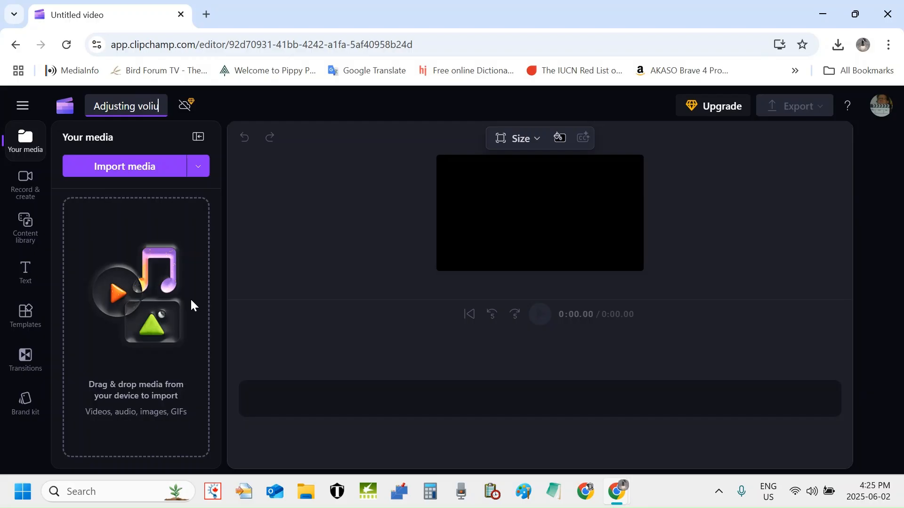
pyautogui.press('BackSpace')
pyautogui.write('ume')
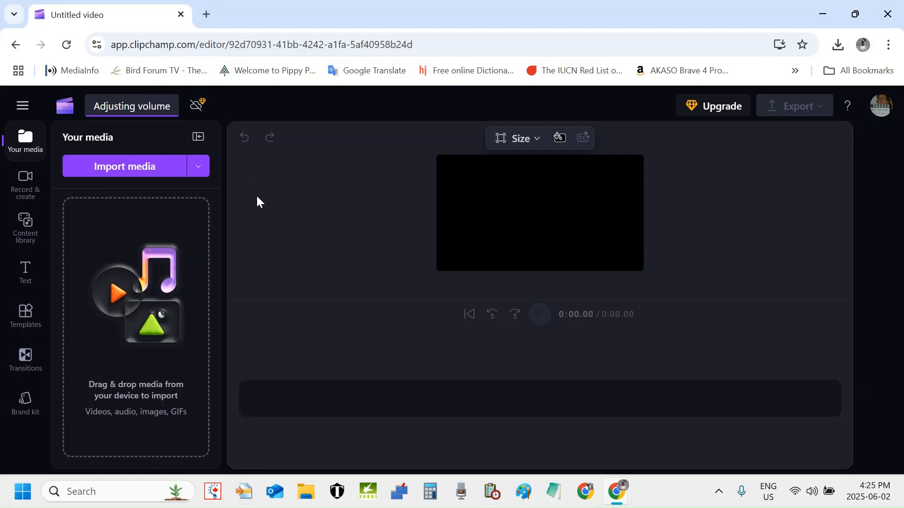
pyautogui.click(241, 195)
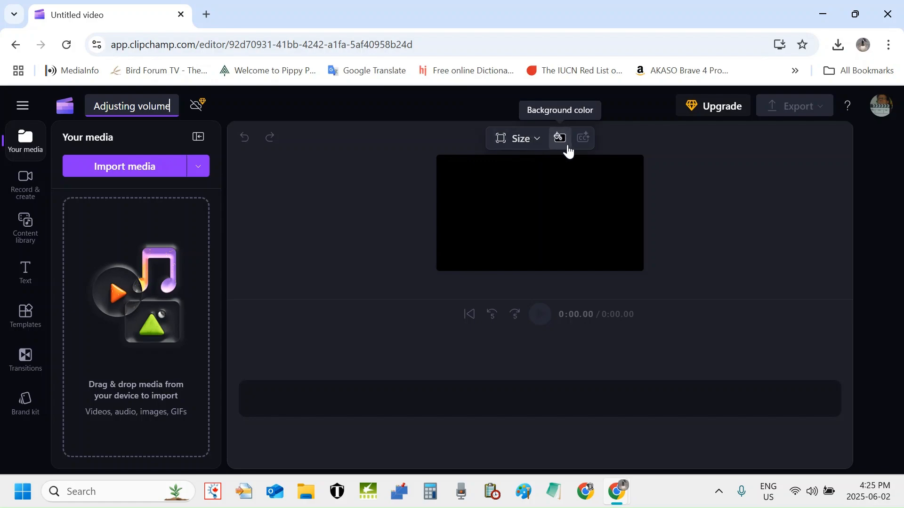
pyautogui.click(534, 147)
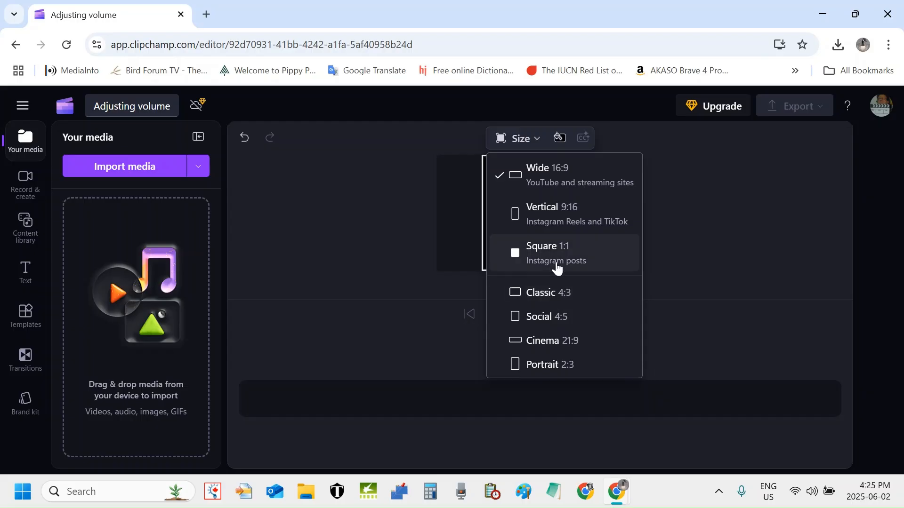
pyautogui.click(559, 178)
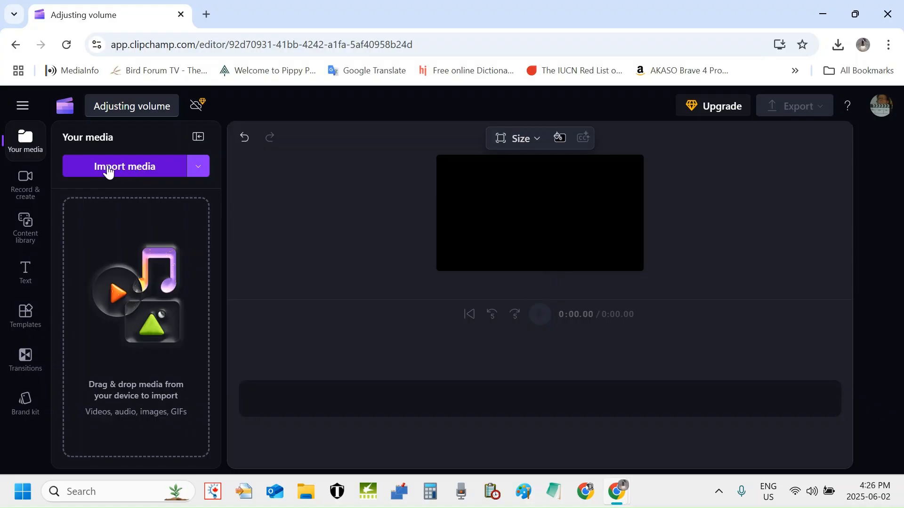
# - Import both video clips from the "adjust volume" folder inside "sample clips" on the Desktop
pyautogui.click(123, 167)
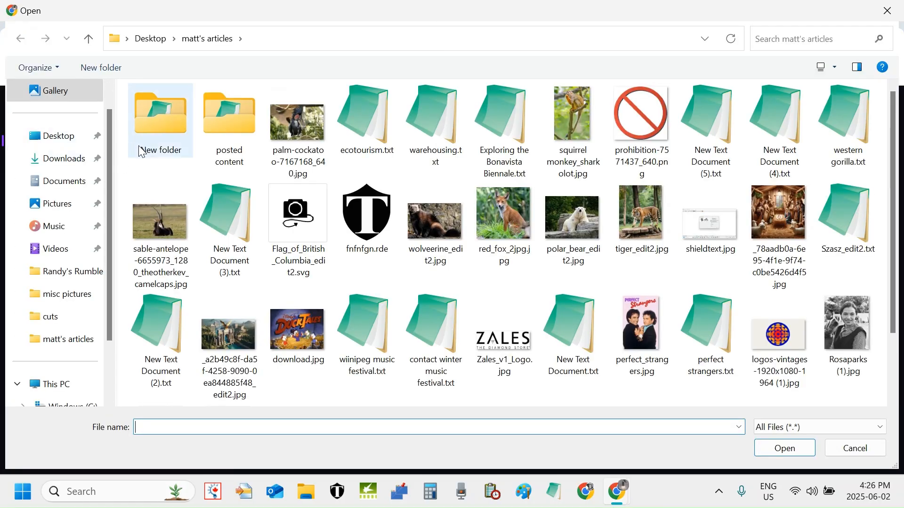
pyautogui.scroll(-2, 128, 133)
pyautogui.scroll(2, 125, 148)
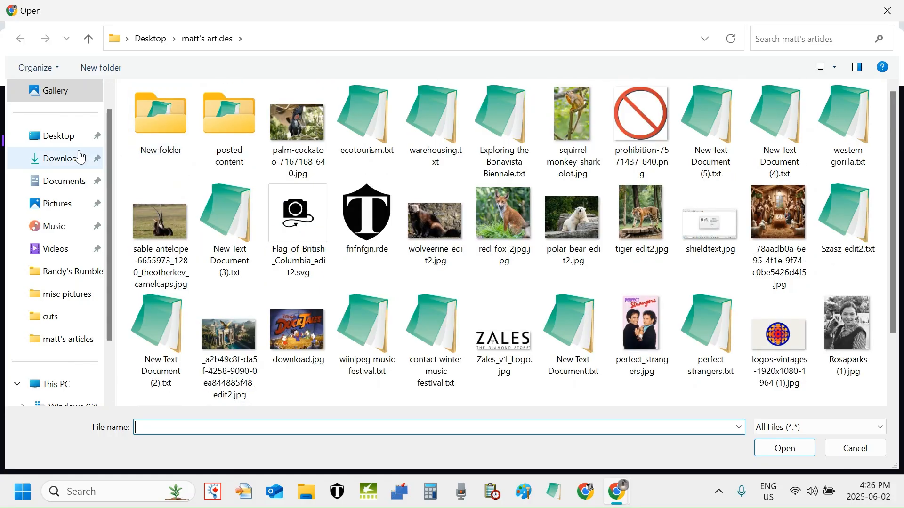
pyautogui.click(60, 138)
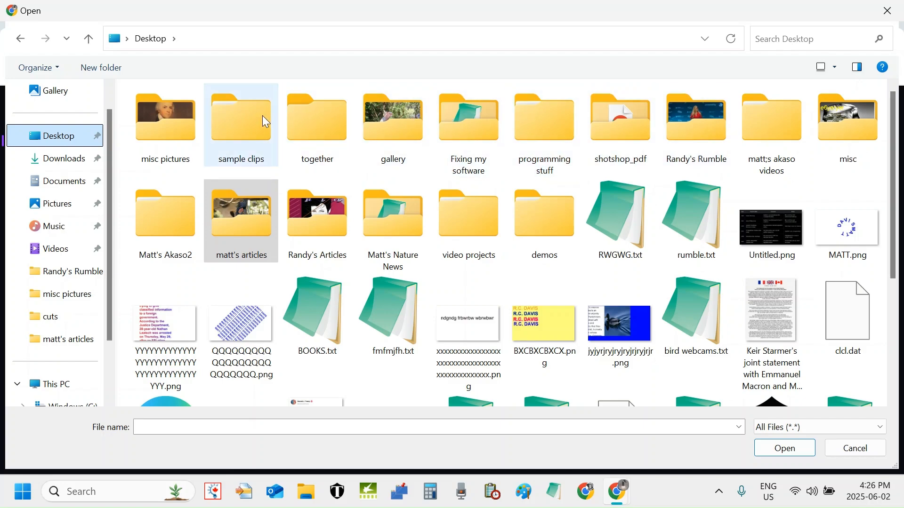
pyautogui.doubleClick(251, 127)
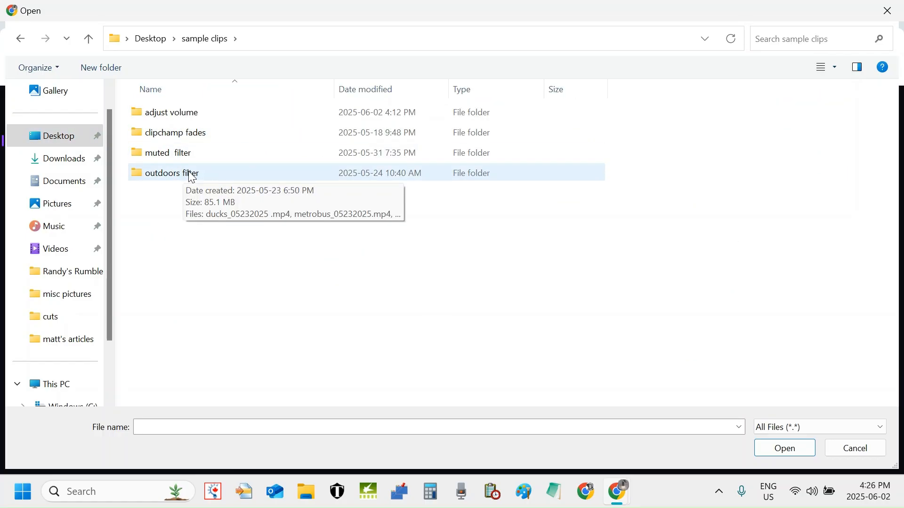
pyautogui.doubleClick(190, 119)
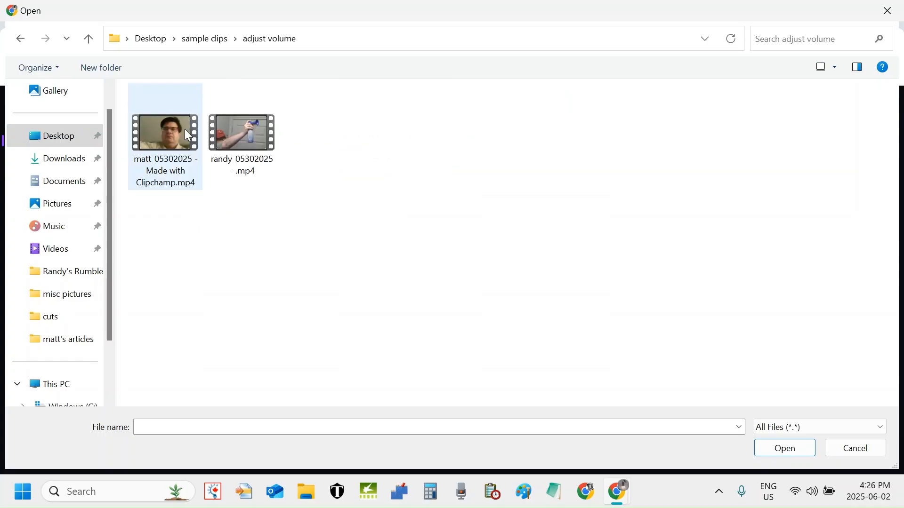
pyautogui.click(160, 141)
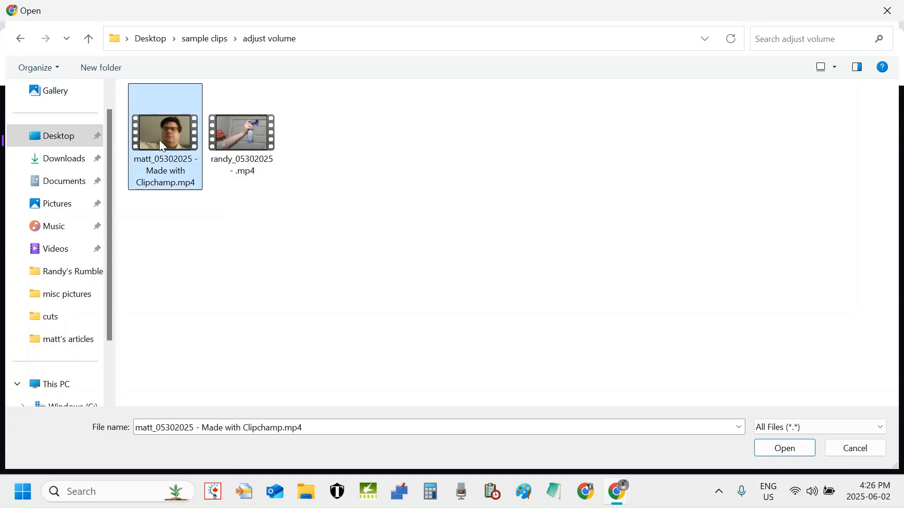
pyautogui.keyDown('ctrl'); pyautogui.click(240, 133); pyautogui.keyUp('ctrl')
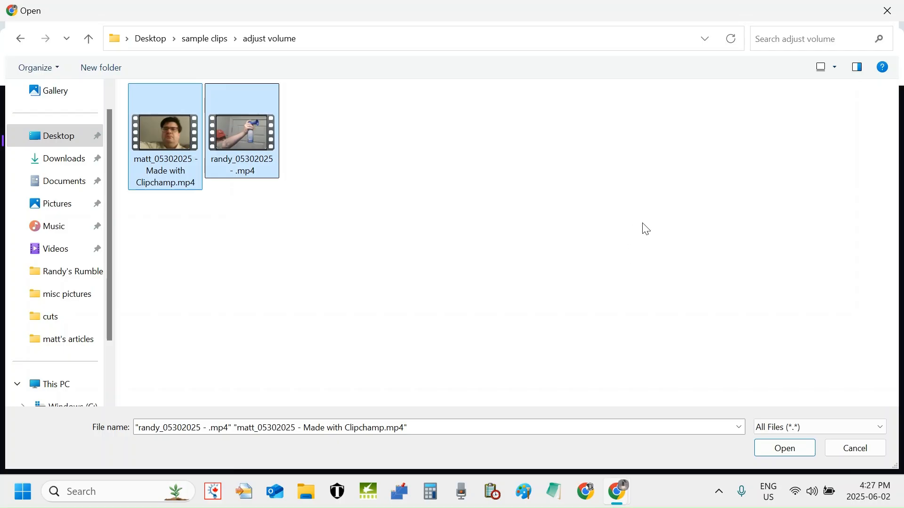
pyautogui.click(780, 455)
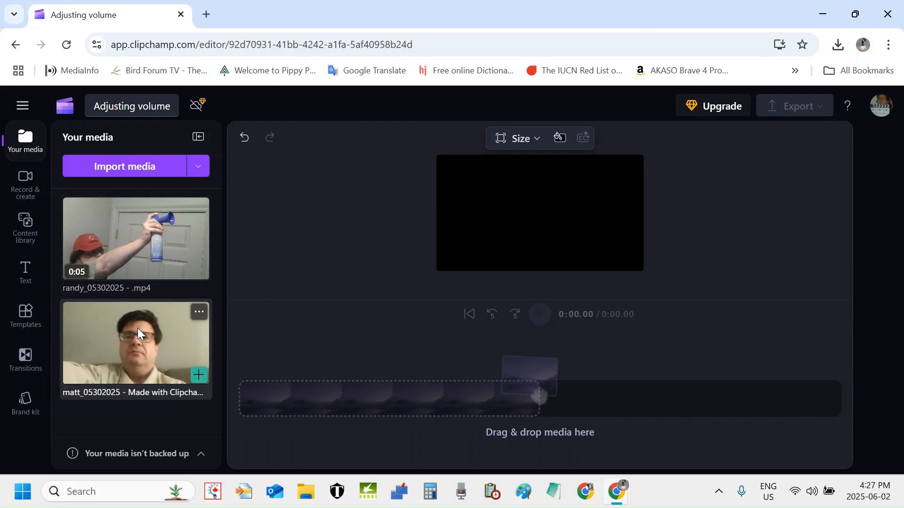
# - Add both imported clips to the timeline together, with the 0:07 clip first and the 0:05 air-horn clip second, and clear the selection
pyautogui.click(104, 341)
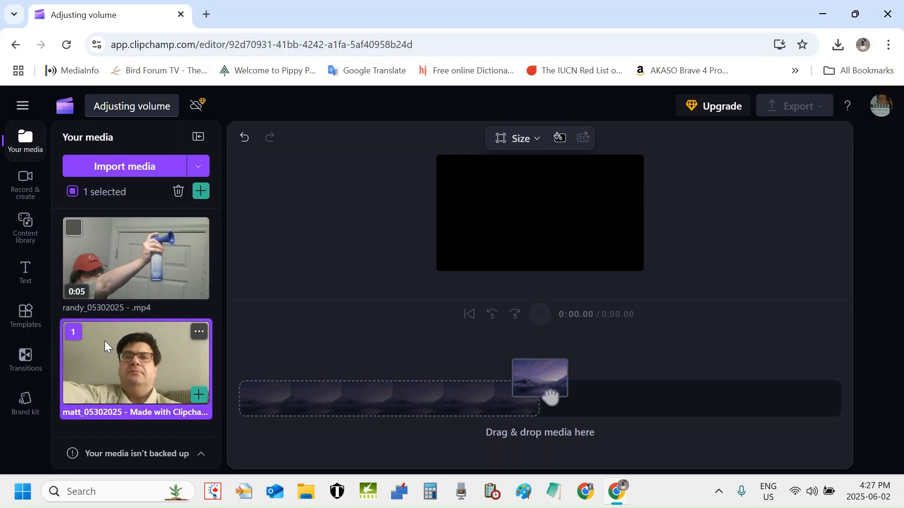
pyautogui.click(73, 231)
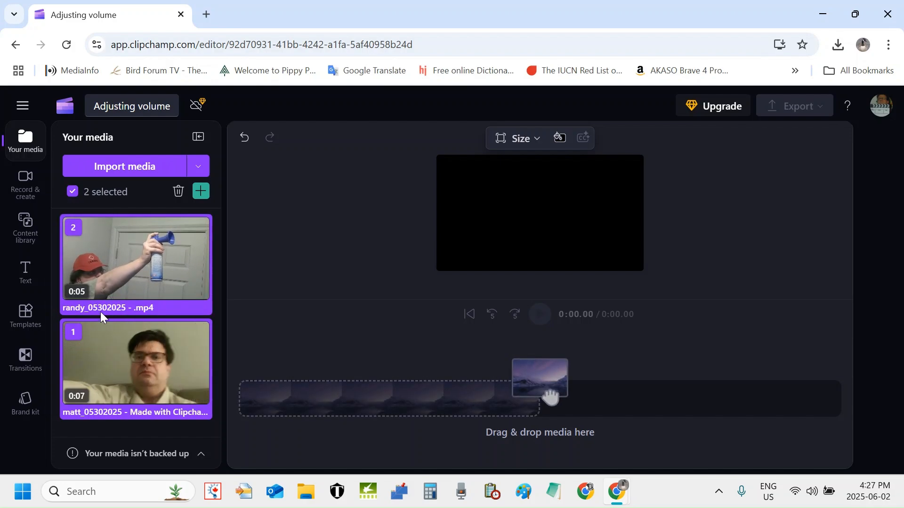
pyautogui.click(202, 198)
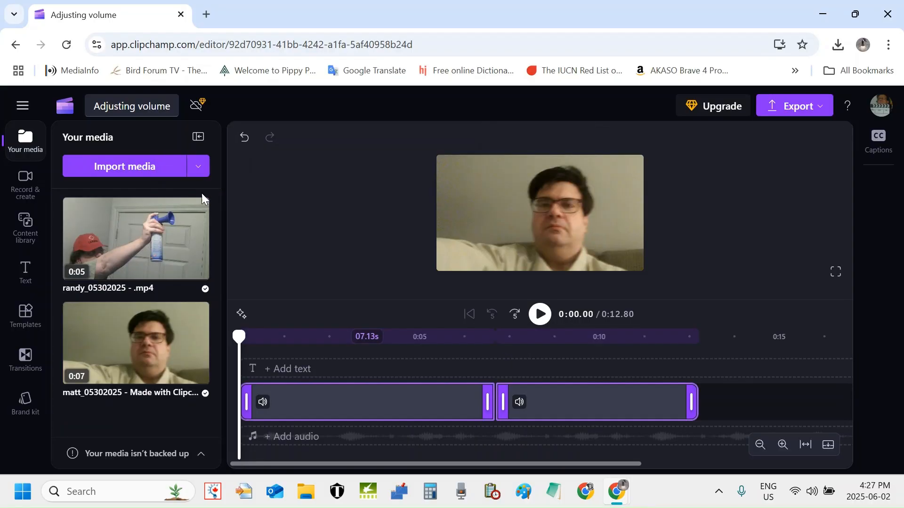
pyautogui.click(438, 236)
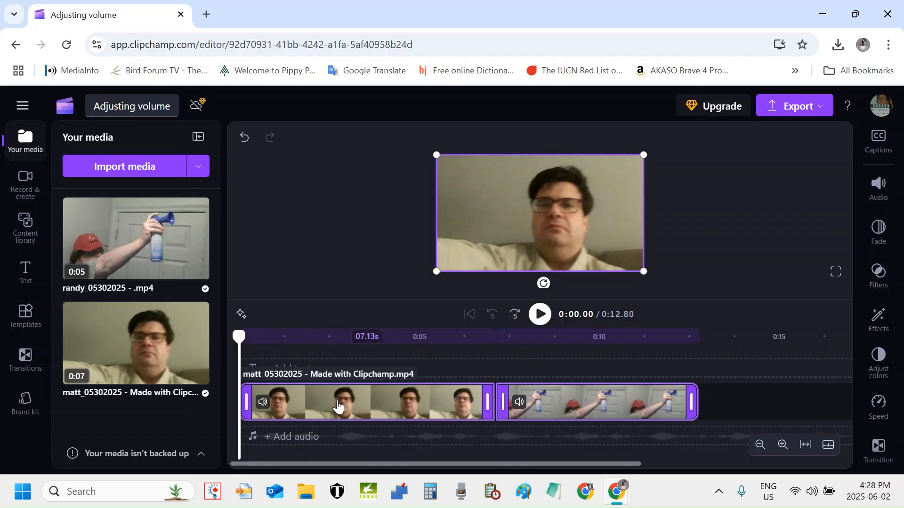
pyautogui.moveTo(331, 406)
pyautogui.mouseDown()
pyautogui.moveTo(439, 399)
pyautogui.moveTo(327, 406)
pyautogui.mouseUp()
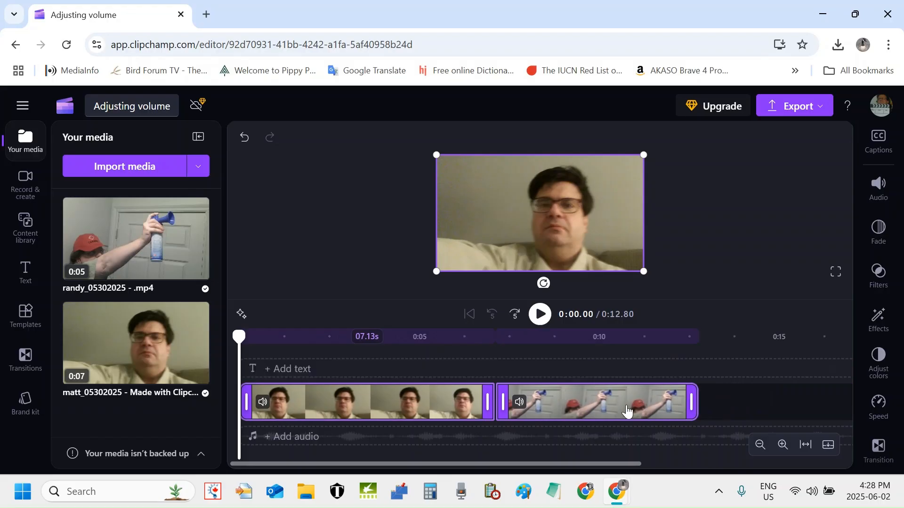
pyautogui.click(708, 399)
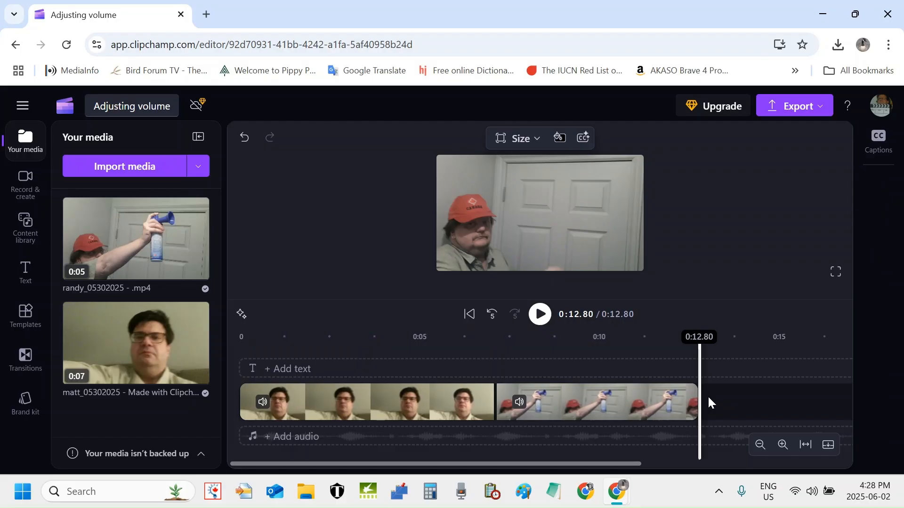
# - Swap the order of the two timeline clips and return them to their original order
pyautogui.click(600, 407)
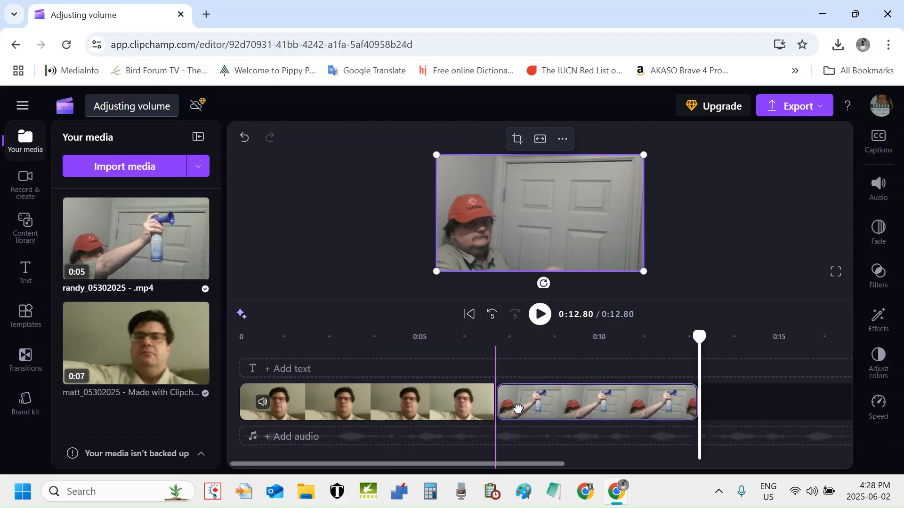
pyautogui.moveTo(534, 409); pyautogui.dragTo(322, 405)
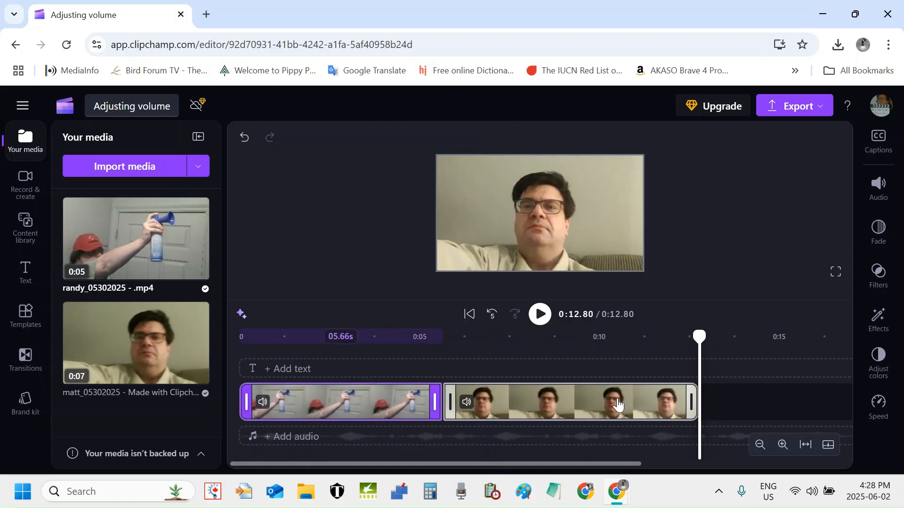
pyautogui.click(586, 409)
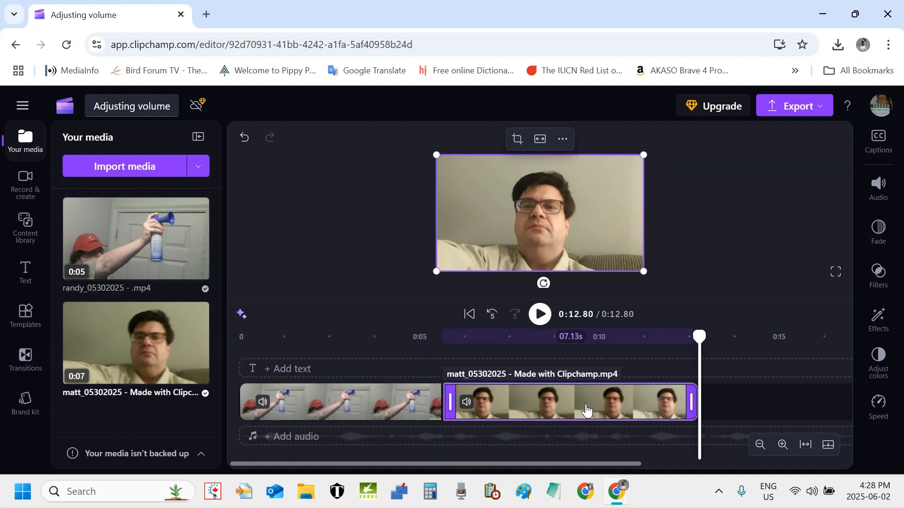
pyautogui.moveTo(586, 409); pyautogui.dragTo(373, 403)
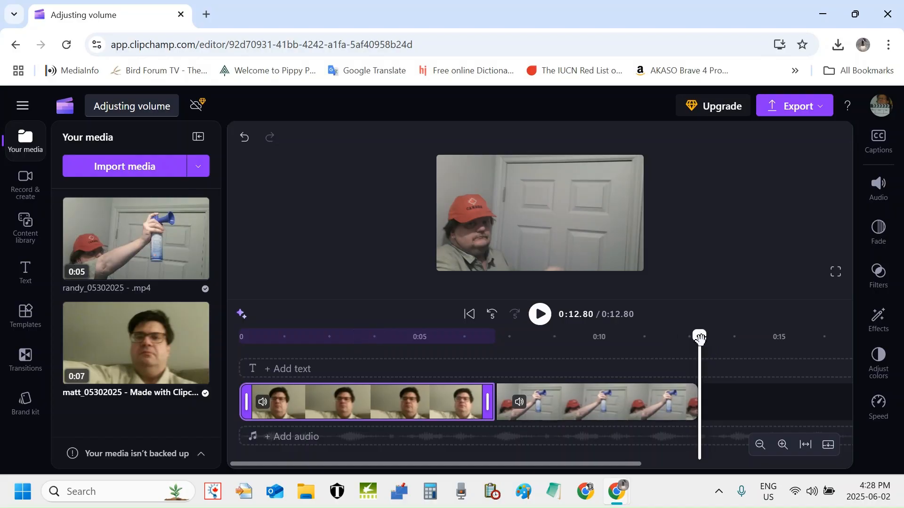
# - Return the playhead to the start of the timeline and play both clips through to compare their sound
pyautogui.moveTo(700, 337); pyautogui.dragTo(538, 367)
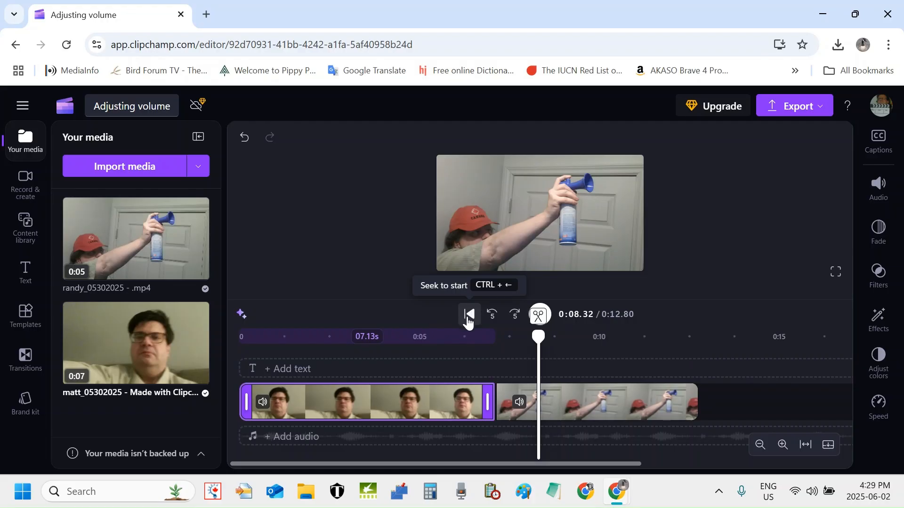
pyautogui.click(468, 320)
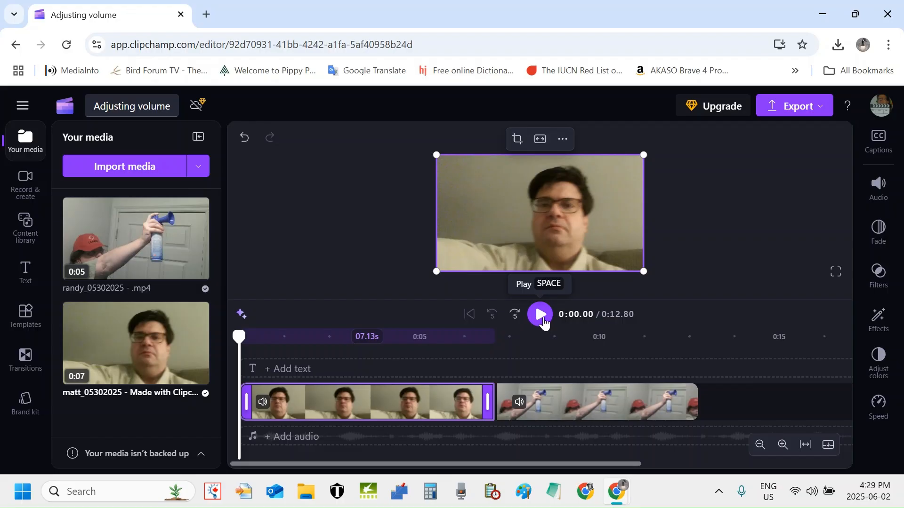
pyautogui.click(540, 315)
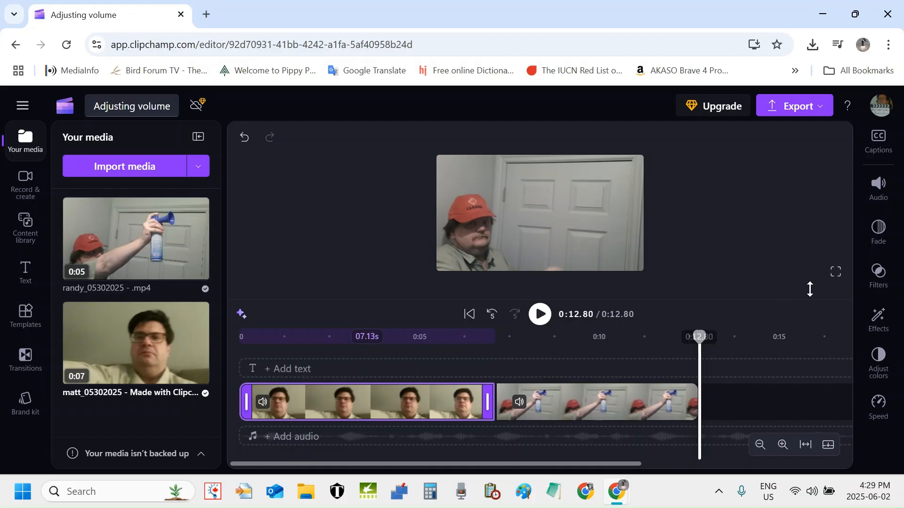
# - Raise the first timeline clip's audio volume to the maximum and close the audio settings
pyautogui.click(879, 188)
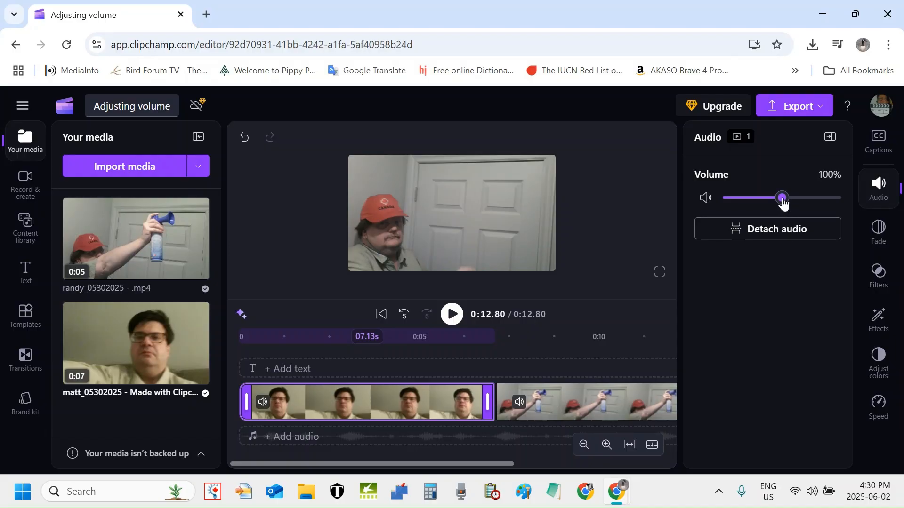
pyautogui.moveTo(784, 203); pyautogui.dragTo(856, 205)
pyautogui.click(836, 144)
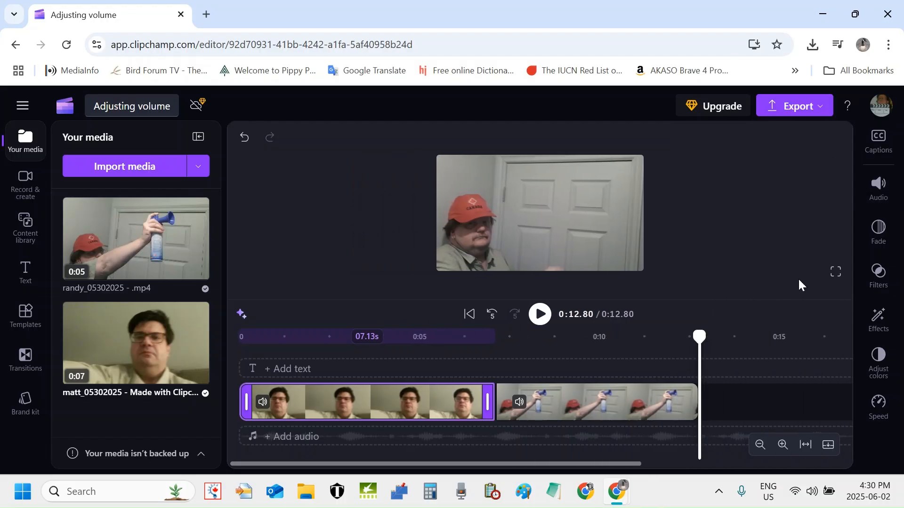
# - Lower the second timeline clip's audio volume to 4% and close the audio settings
pyautogui.click(573, 408)
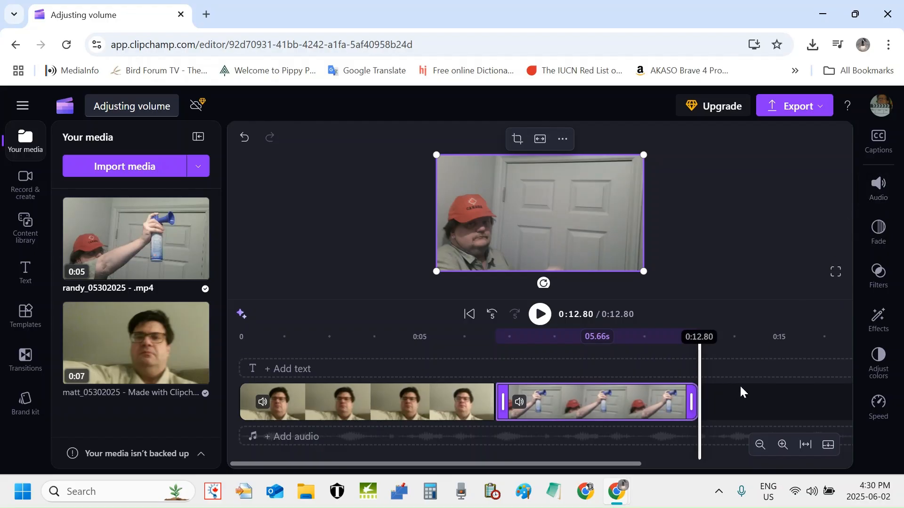
pyautogui.click(884, 191)
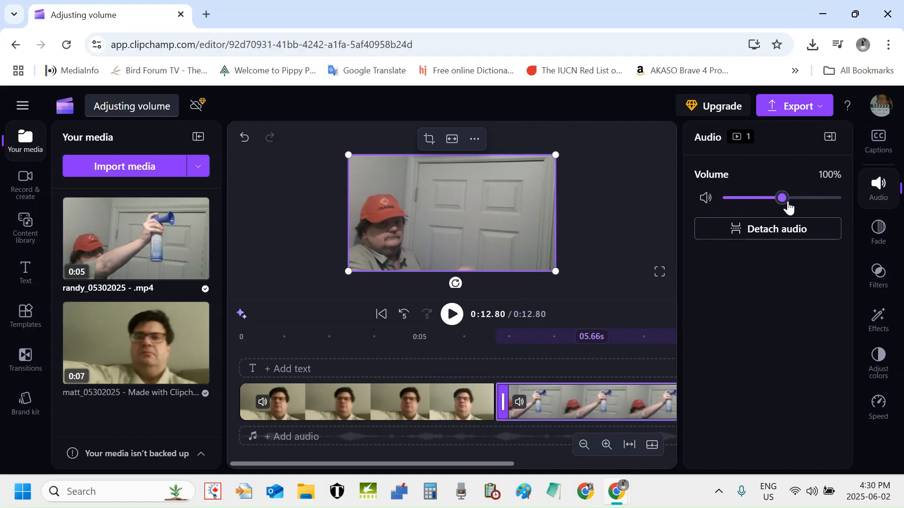
pyautogui.moveTo(785, 206); pyautogui.dragTo(731, 204)
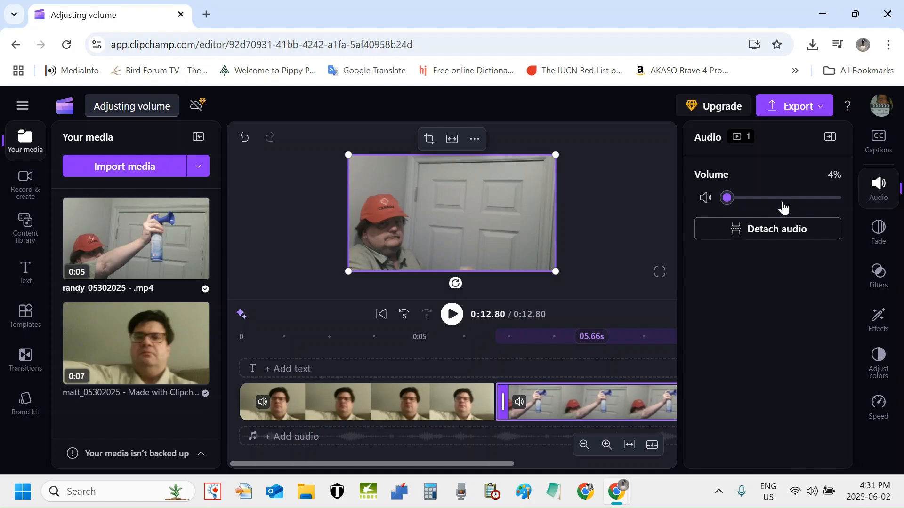
pyautogui.click(830, 140)
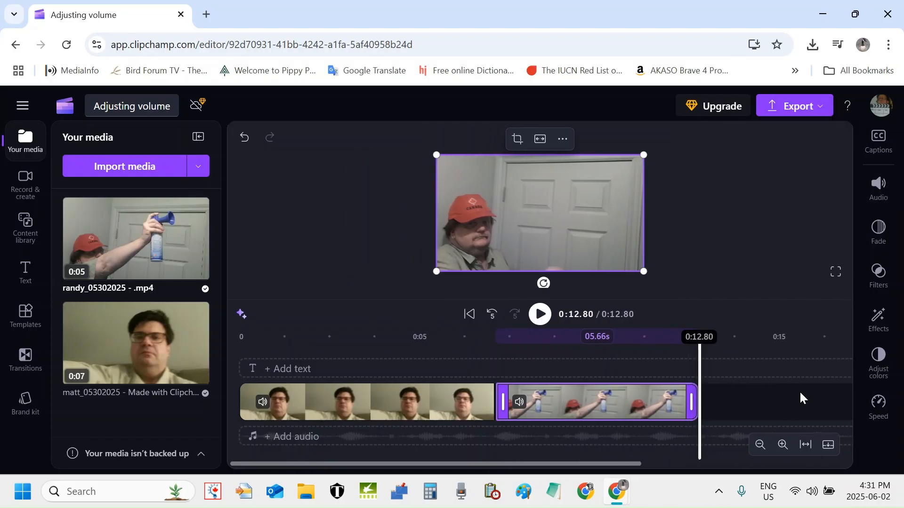
# - Return the playhead to the start of the timeline and export the video in 1080p quality
pyautogui.click(466, 319)
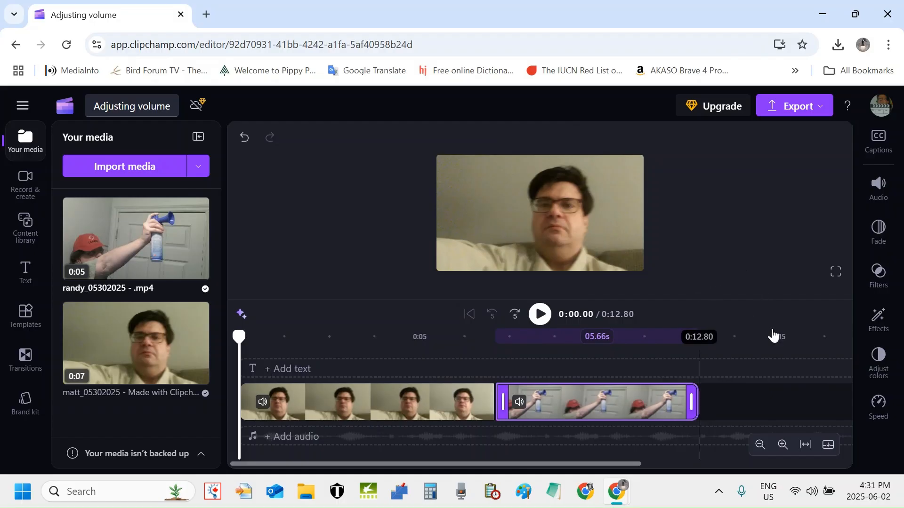
pyautogui.click(797, 115)
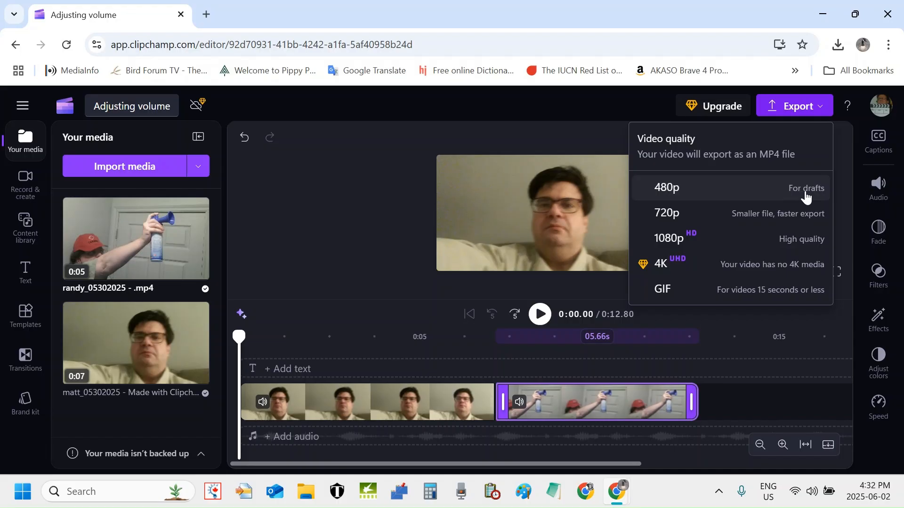
pyautogui.click(785, 246)
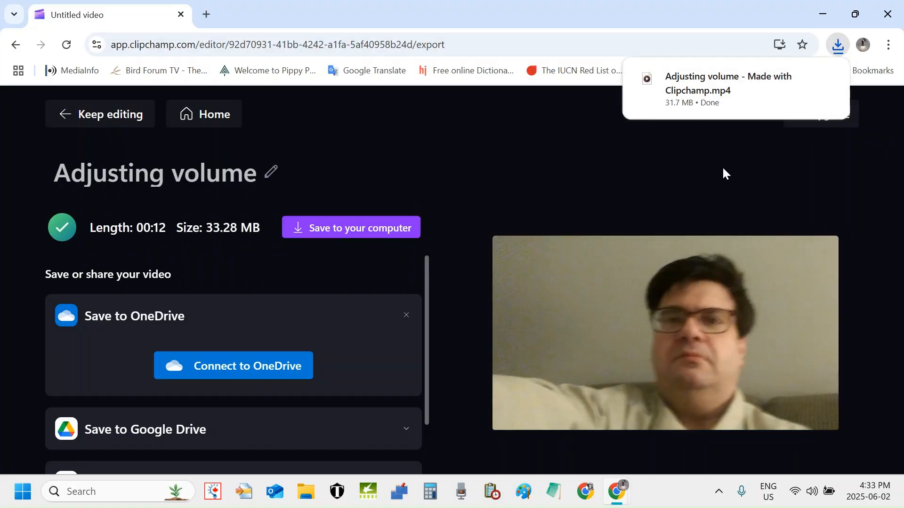
# - Save the exported video to the computer as "Adjusting volume - Made with Clipchamp.mp4" in the desktop folder sample clips > adjust volume
pyautogui.moveTo(741, 111)
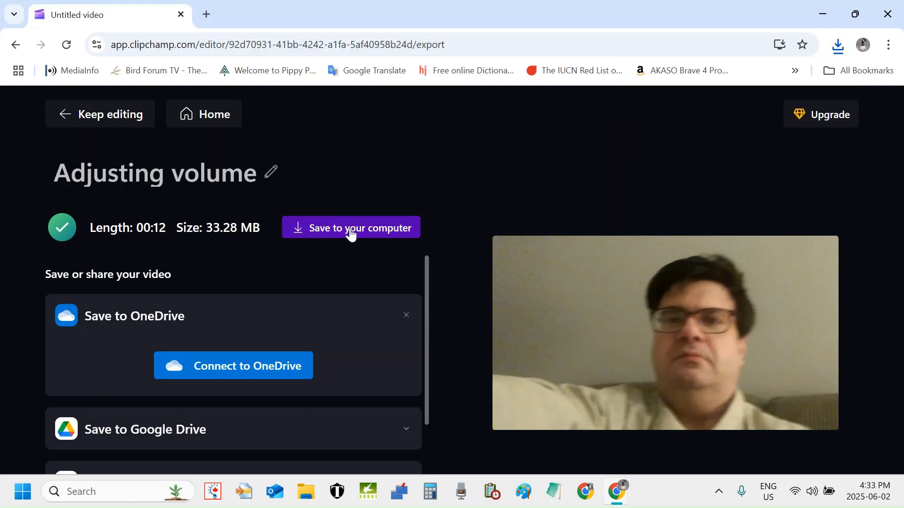
pyautogui.click(349, 230)
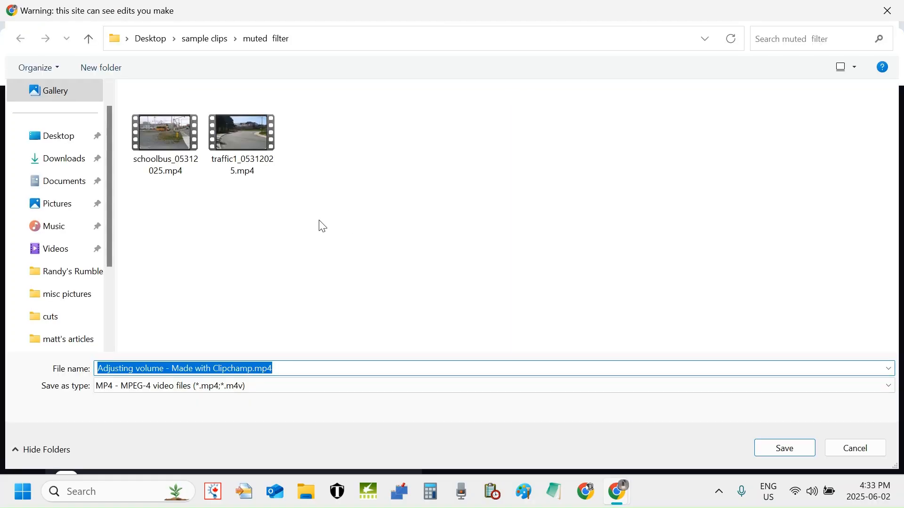
pyautogui.scroll(1, 71, 142)
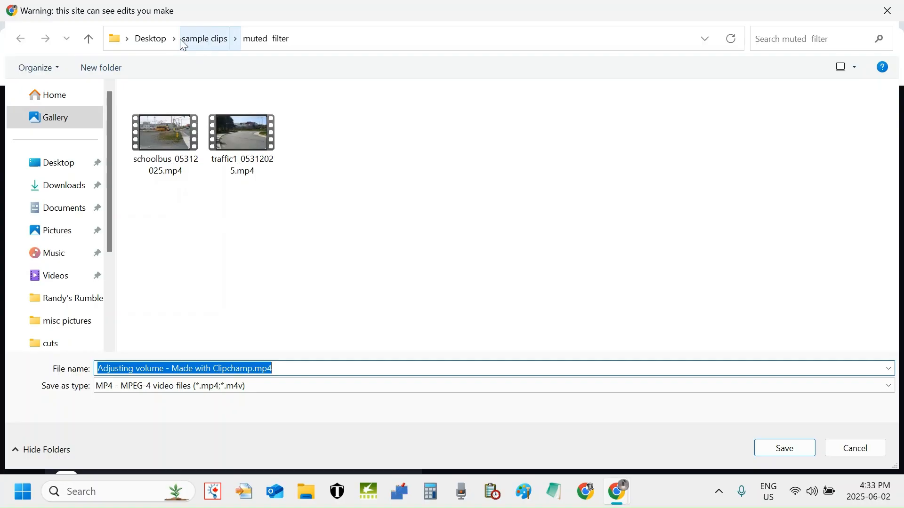
pyautogui.click(51, 163)
pyautogui.doubleClick(240, 132)
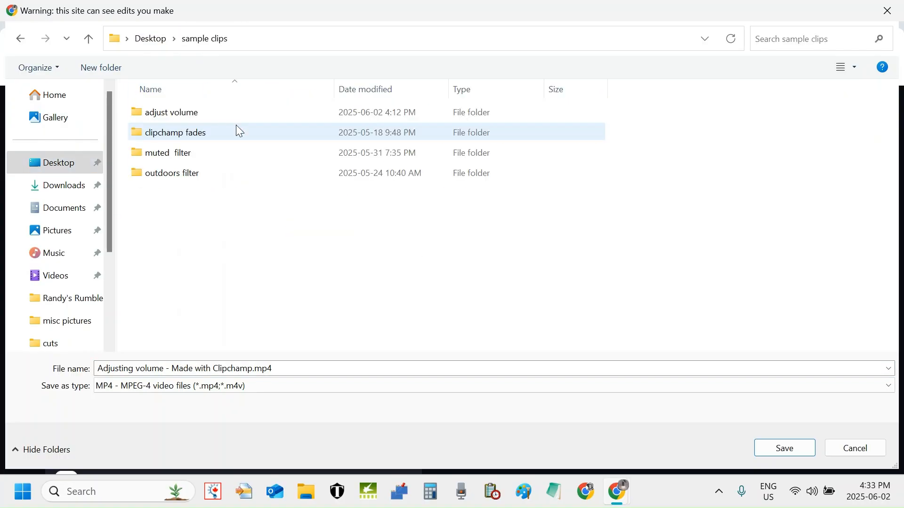
pyautogui.doubleClick(196, 122)
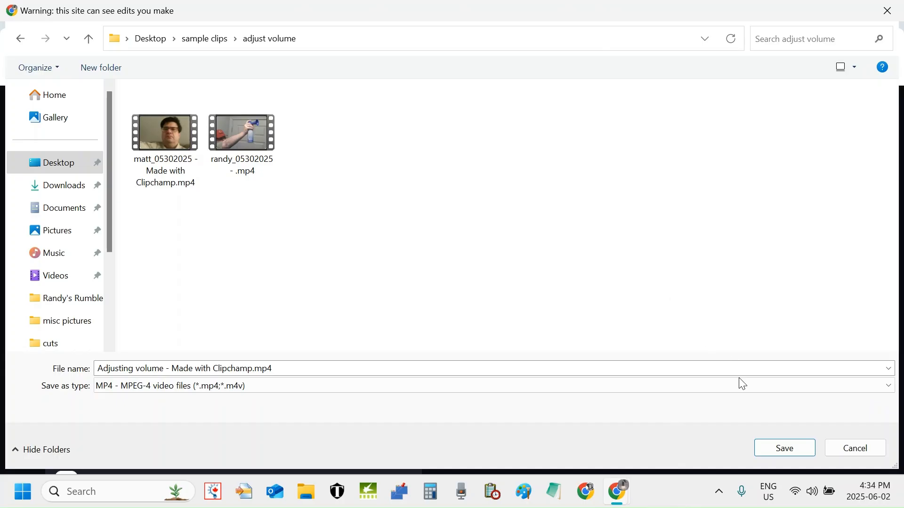
pyautogui.click(772, 448)
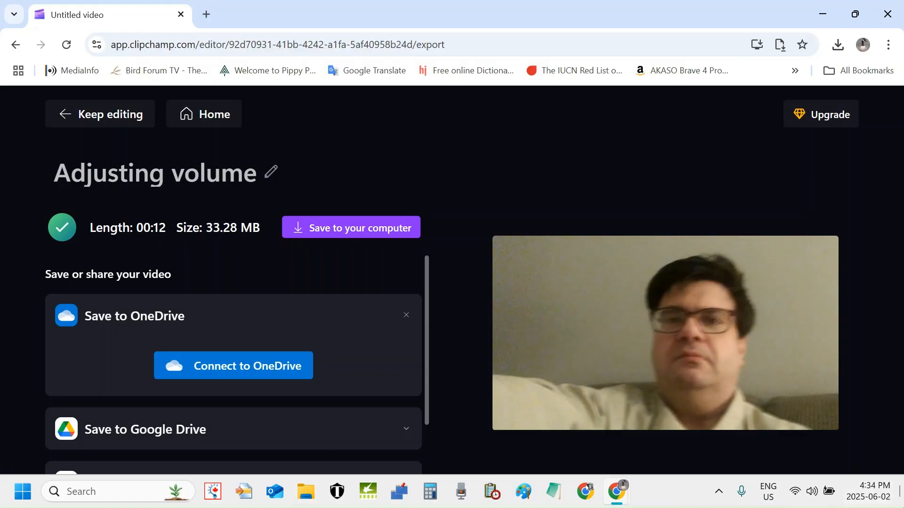
# - Open the adjust volume folder inside sample clips on the desktop and play "Adjusting volume - Made with Clipchamp.mp4" full screen
pyautogui.click(900, 492)
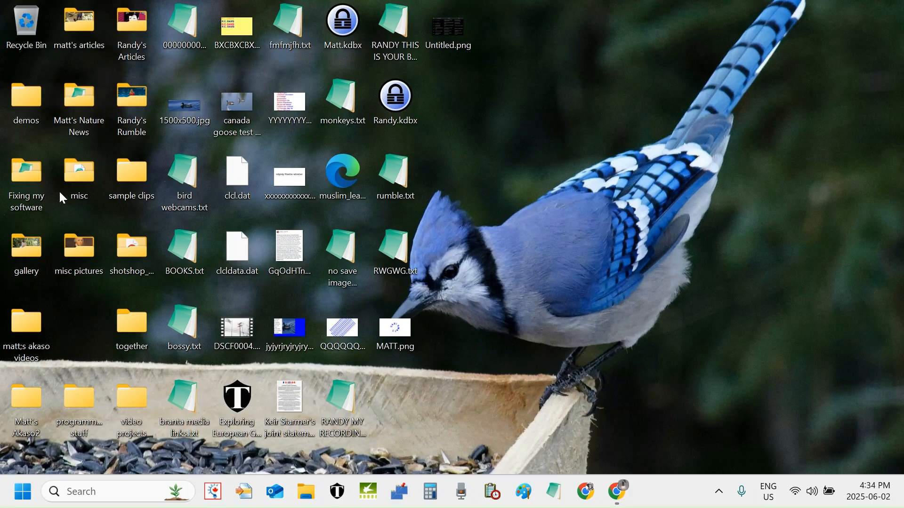
pyautogui.doubleClick(134, 193)
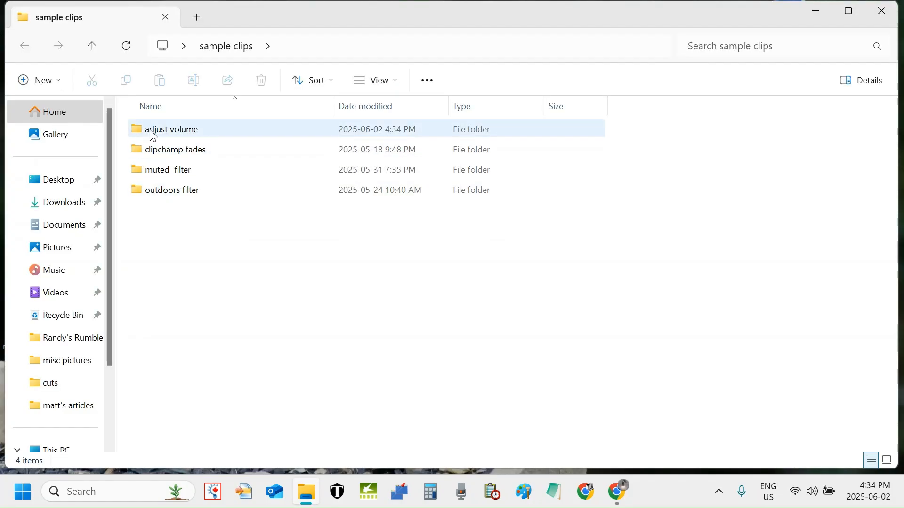
pyautogui.doubleClick(152, 132)
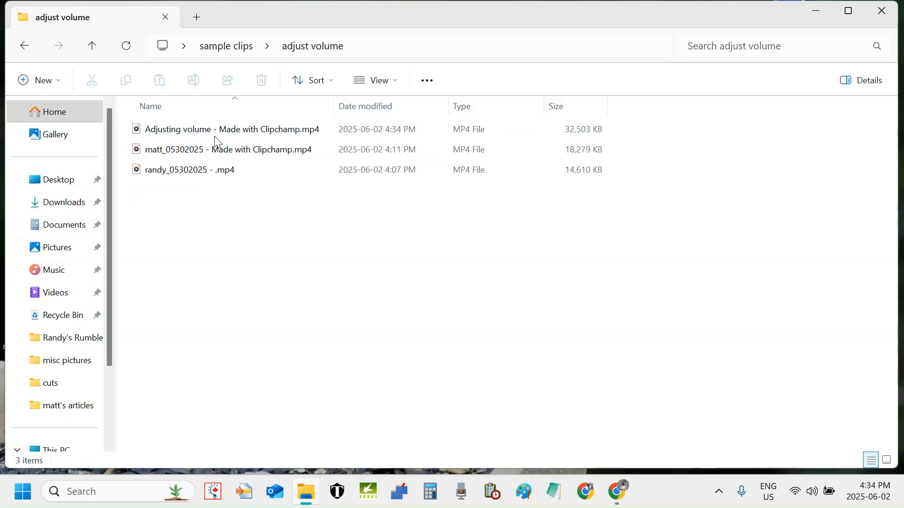
pyautogui.rightClick(390, 264)
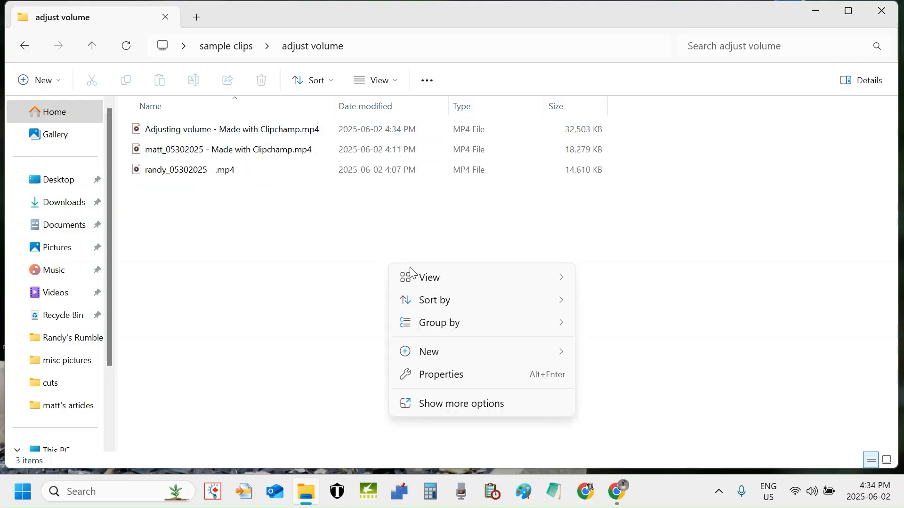
pyautogui.click(241, 135)
pyautogui.click(241, 134)
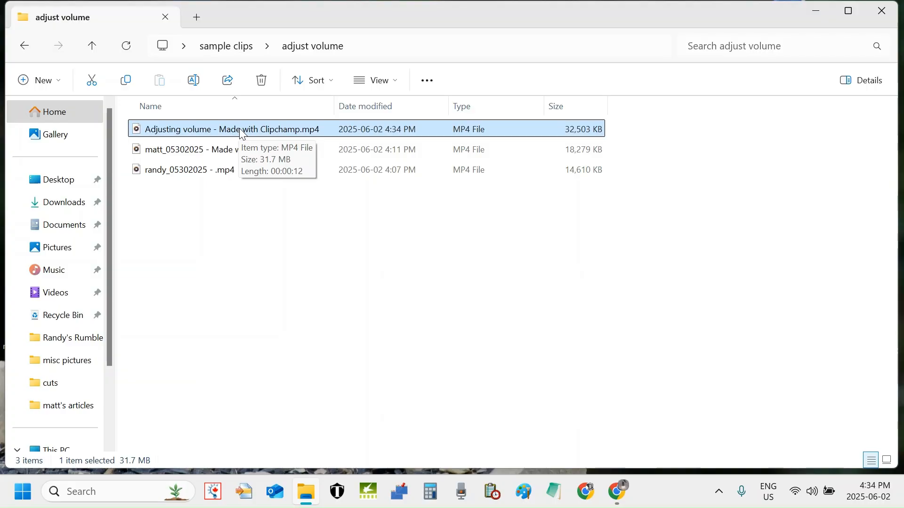
pyautogui.doubleClick(241, 129)
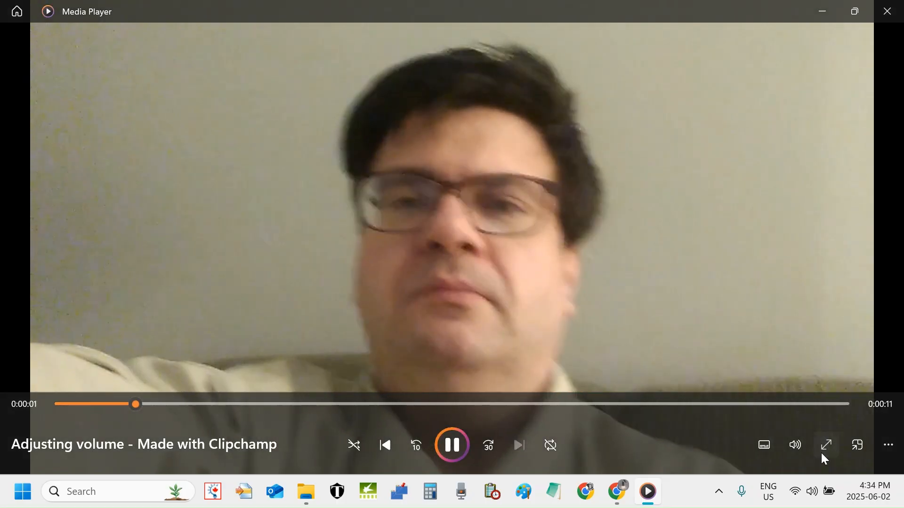
pyautogui.click(822, 453)
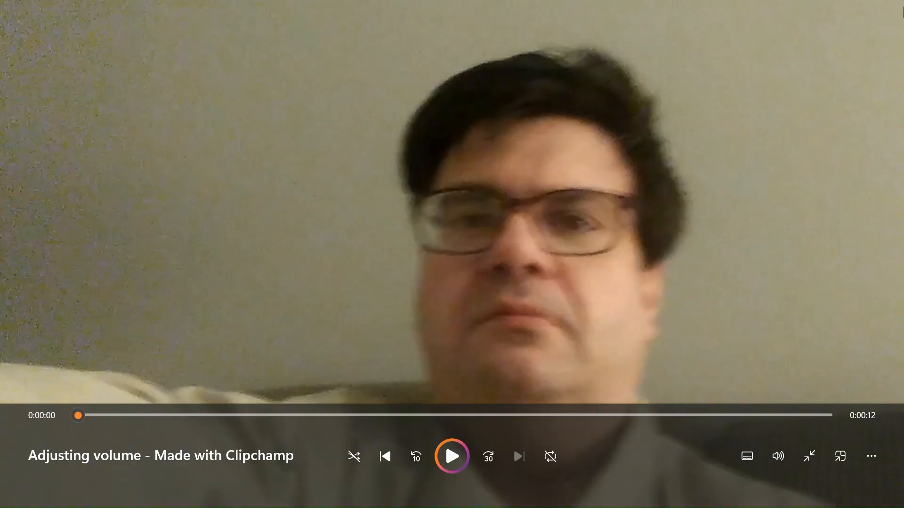
# - Close the video player and the folder window, and switch back to the Clipchamp export page
pyautogui.click(901, 9)
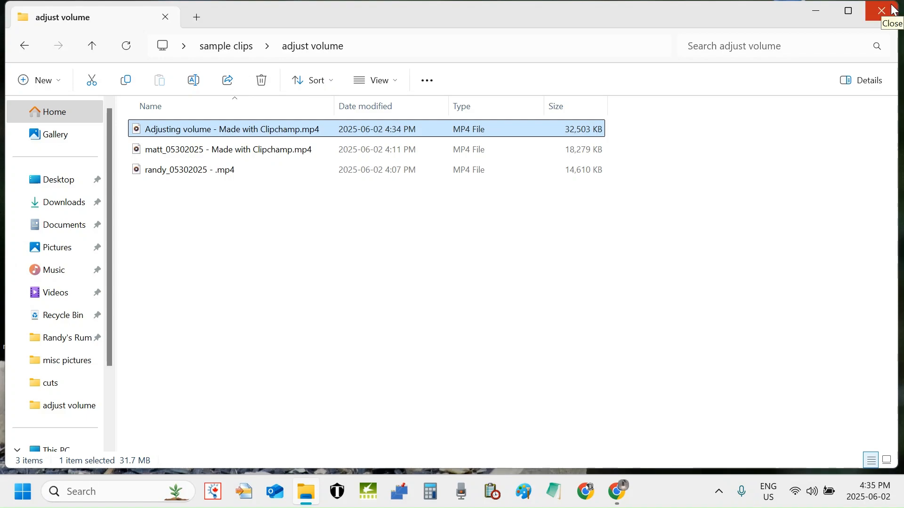
pyautogui.click(893, 6)
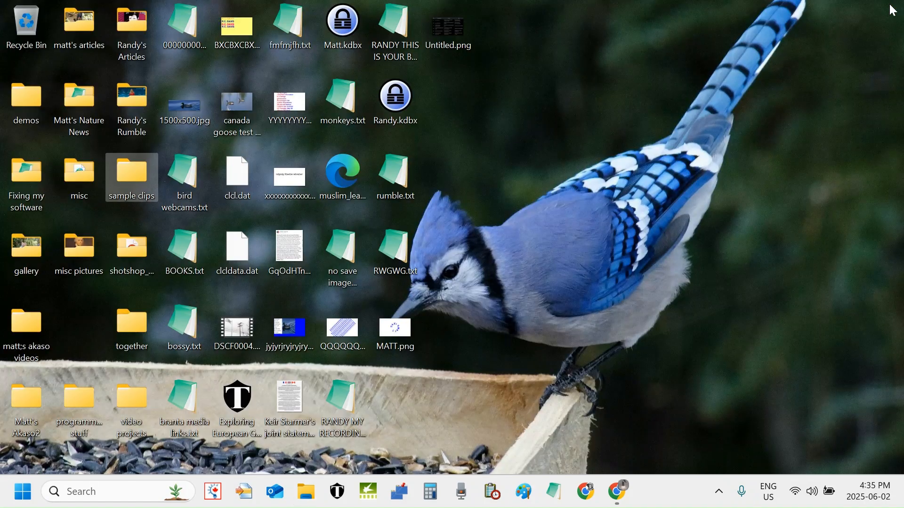
pyautogui.moveTo(626, 501)
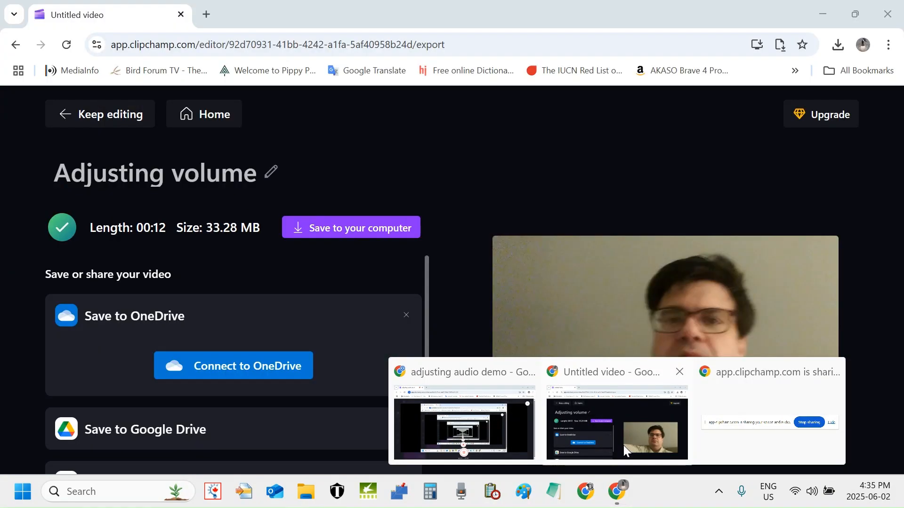
pyautogui.click(623, 445)
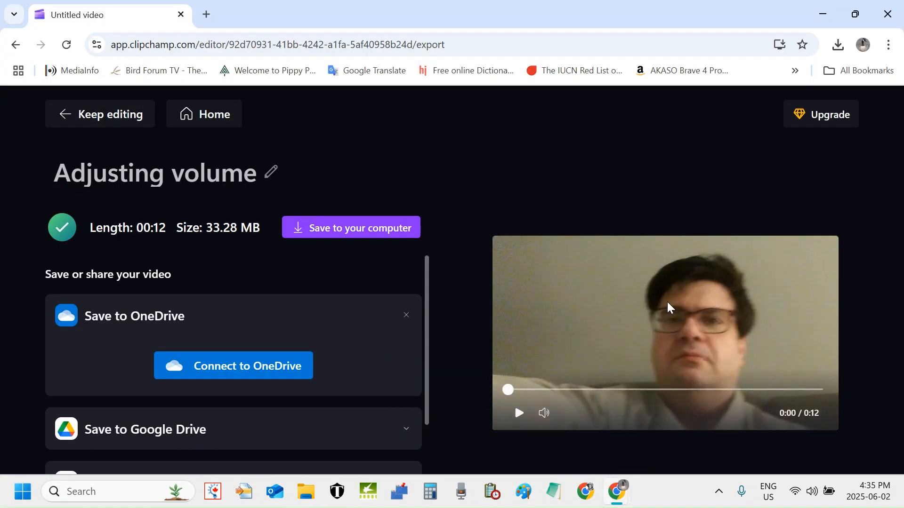